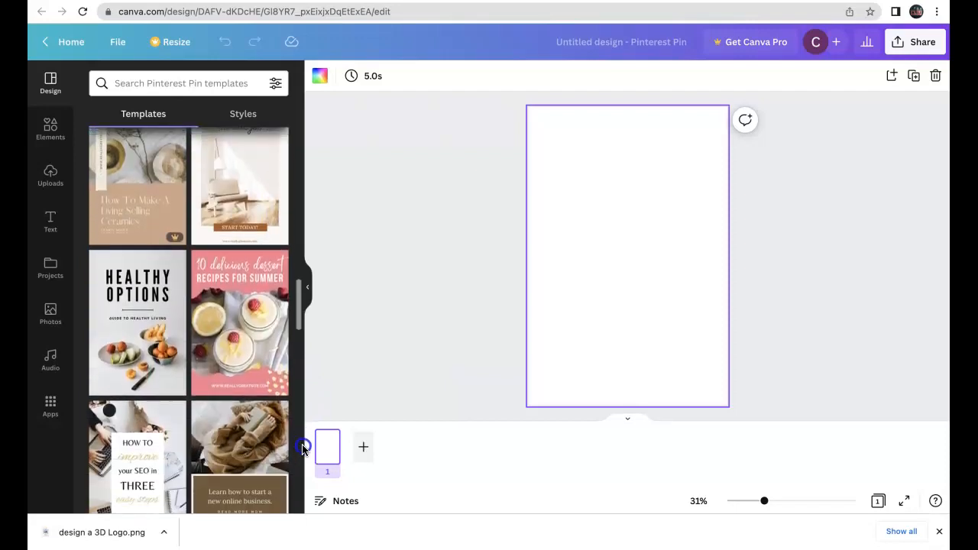
Apply the "10 delicious dessert recipes for summer" Pinterest Pin template to the blank page.
scroll(302, 455, "down", 2)
scroll(302, 462, "down", 2)
scroll(303, 463, "up", 4)
left_click(269, 388)
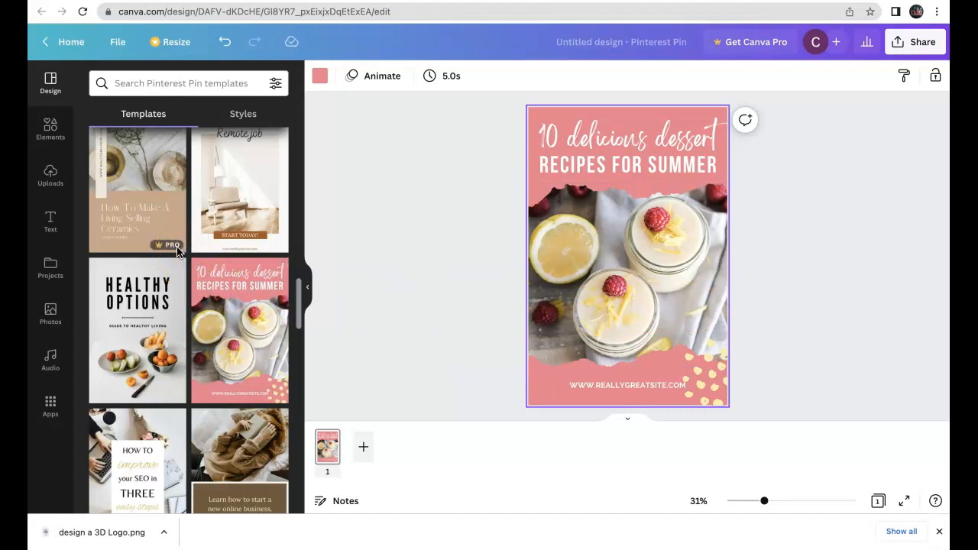
left_click(485, 192)
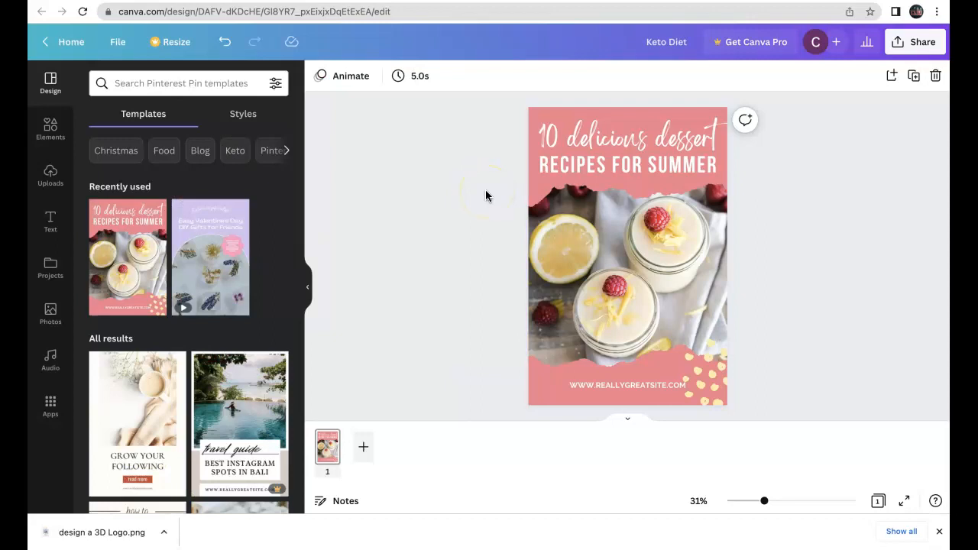
Replace the script heading "10 delicious dessert" with "Keto Diet".
left_click(722, 162)
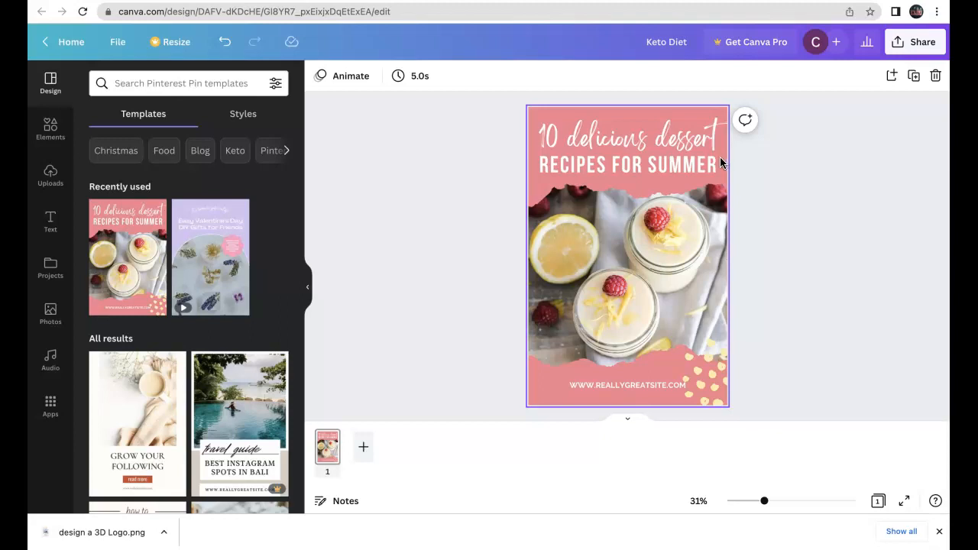
left_click(655, 134)
type("Keto D")
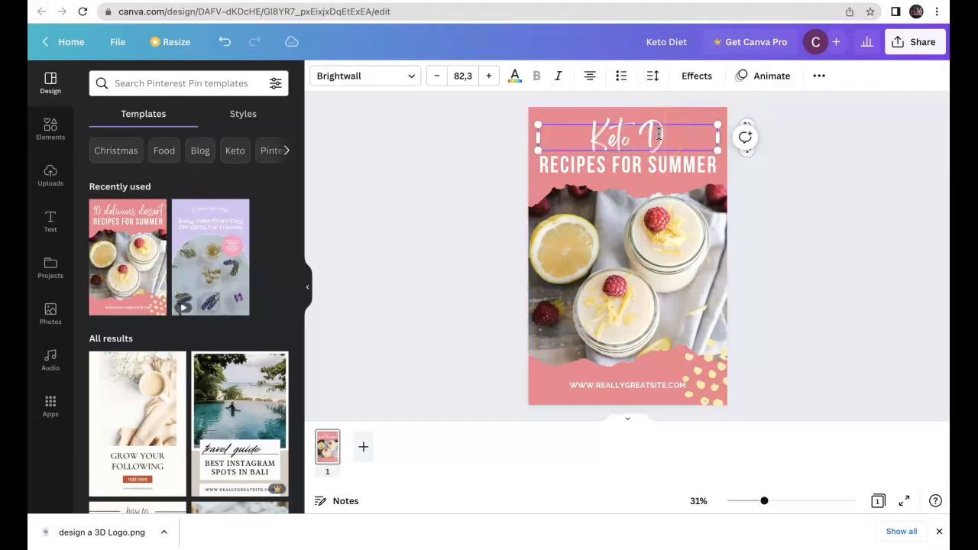
type("iet")
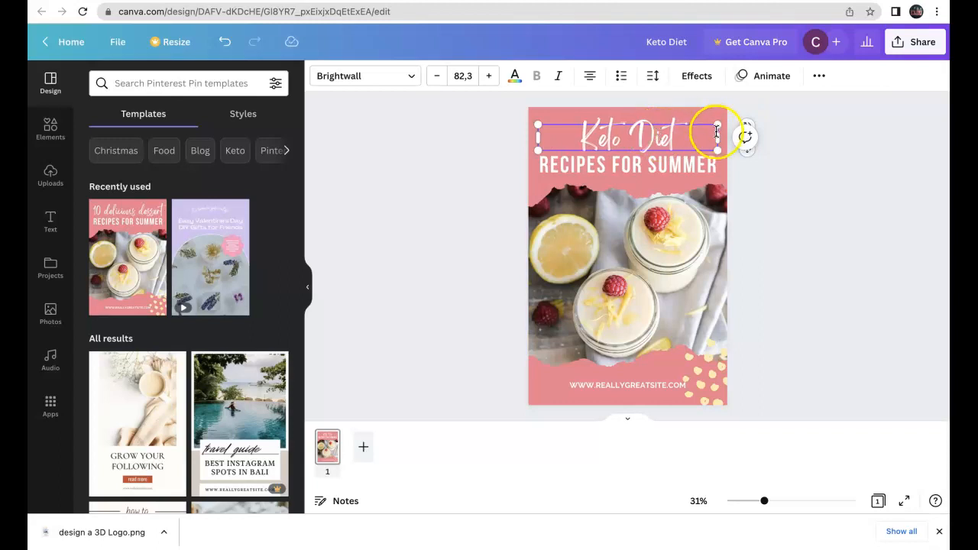
Enlarge the "Keto Diet" heading to font size 128.
left_click_drag(691, 139, 575, 134)
left_click(489, 76)
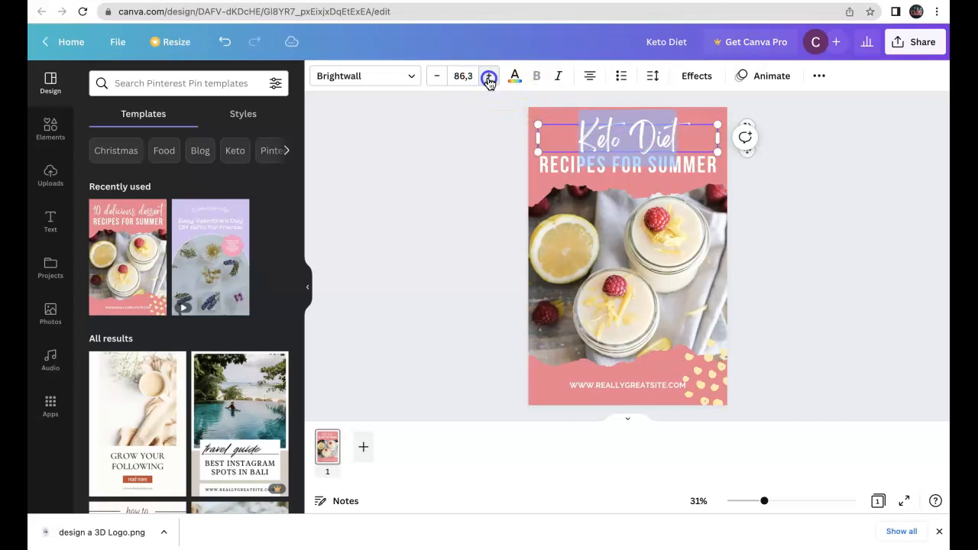
left_click(489, 77)
left_click(489, 77)
left_click(489, 77)
left_click(489, 76)
left_click(489, 76)
left_click(489, 76)
left_click(490, 76)
left_click(810, 200)
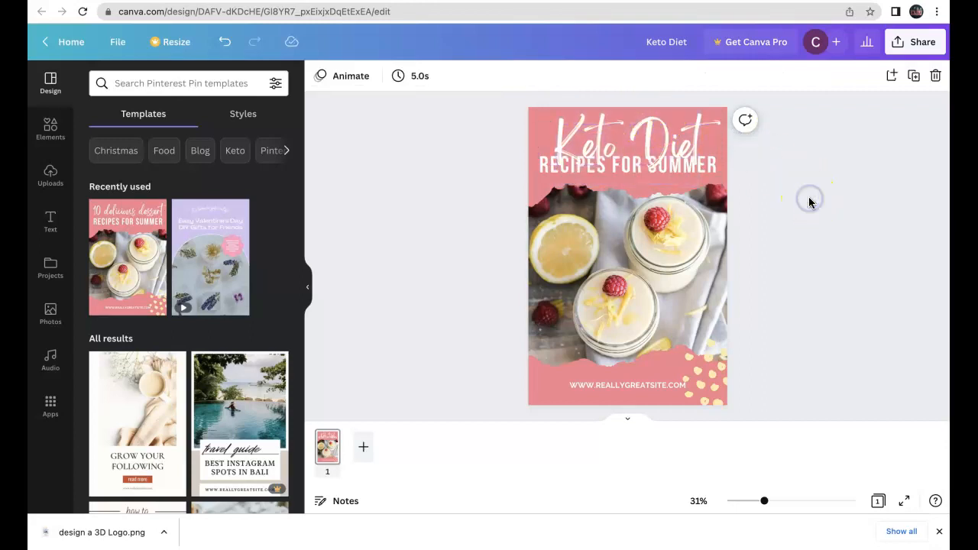
Delete the "RECIPES FOR SUMMER" line and enlarge the "Keto Diet" heading to font size 151.
left_click(687, 165)
key("Delete")
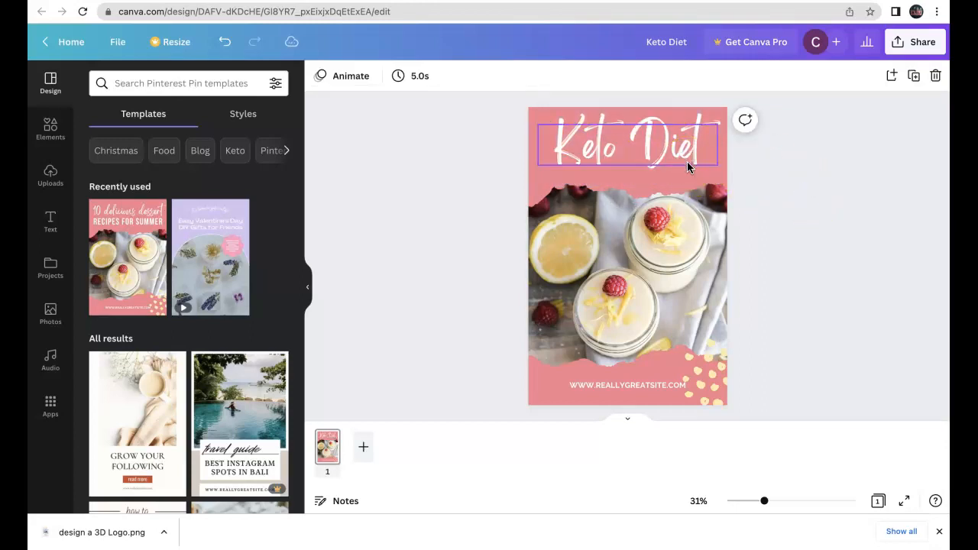
left_click(670, 160)
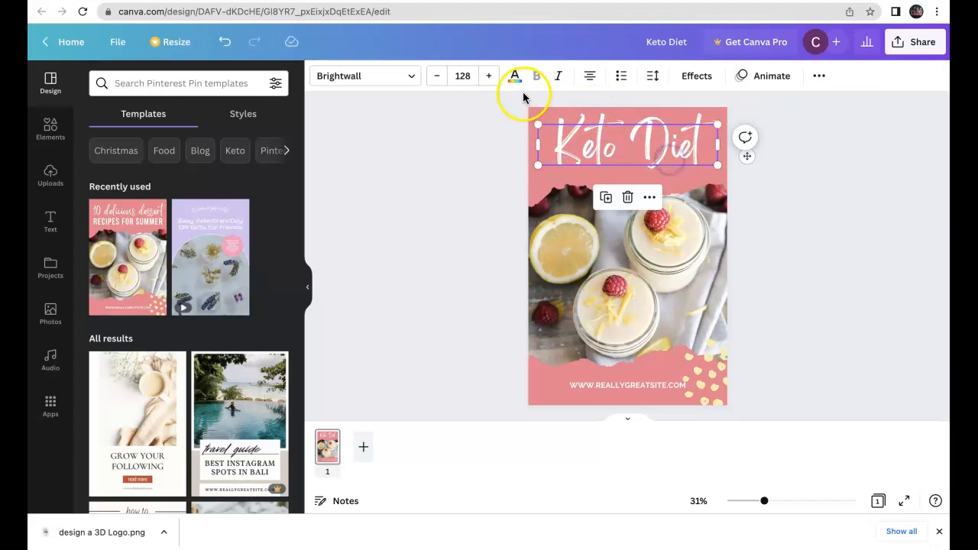
left_click(491, 76)
left_click(490, 76)
left_click(491, 77)
left_click(782, 180)
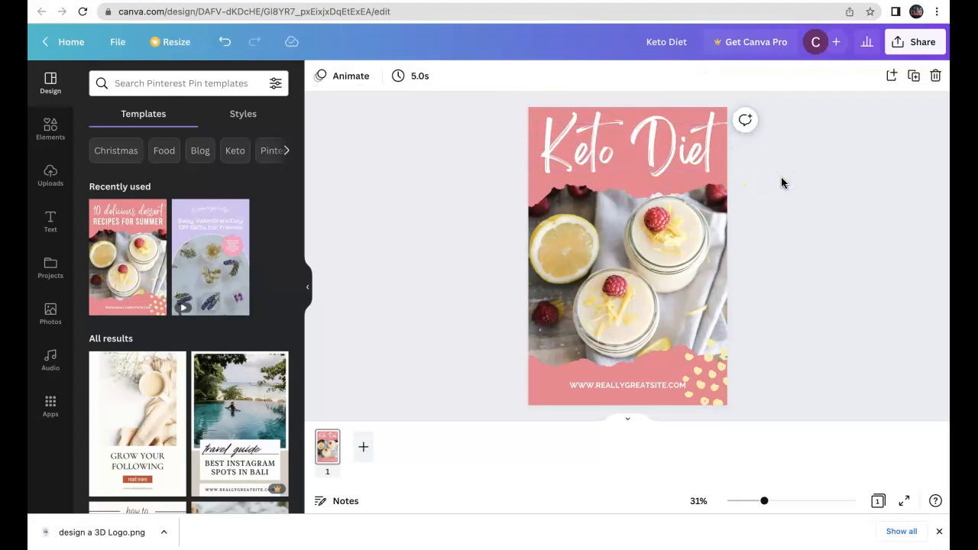
Delete the yellow dot decoration and replace the website text at the pin's bottom with "KGADI'S MARKETING".
left_click(706, 387)
key("Delete")
left_click(606, 383)
left_click(607, 384)
type("K")
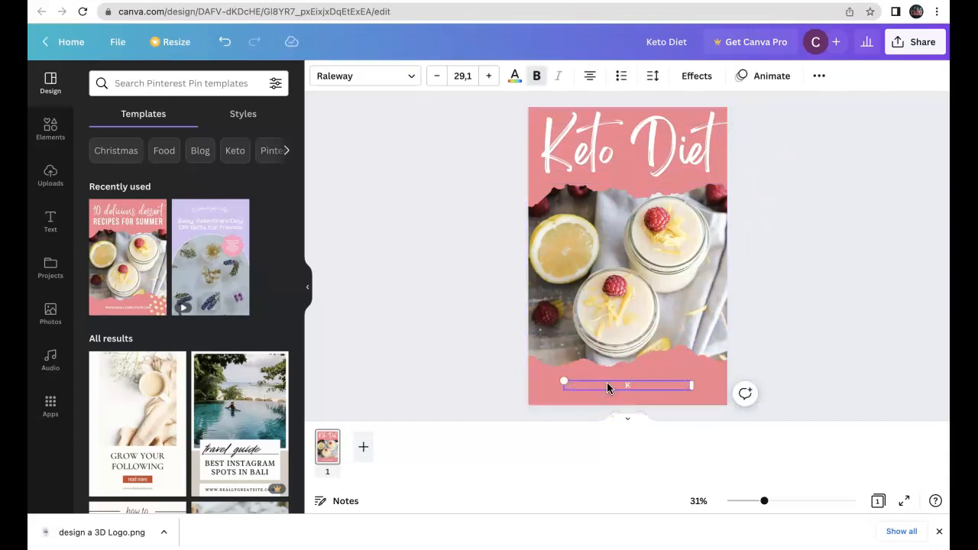
type("KETIN")
type("GADI'S")
type(" MARKET")
type("ING")
Make the "KGADI'S MARKETING" text bold.
left_click(649, 389)
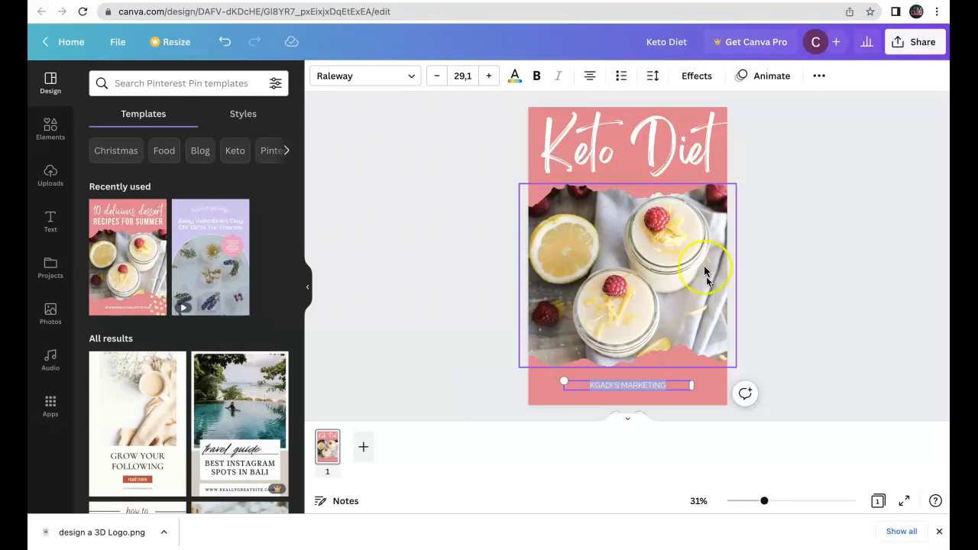
left_click(539, 78)
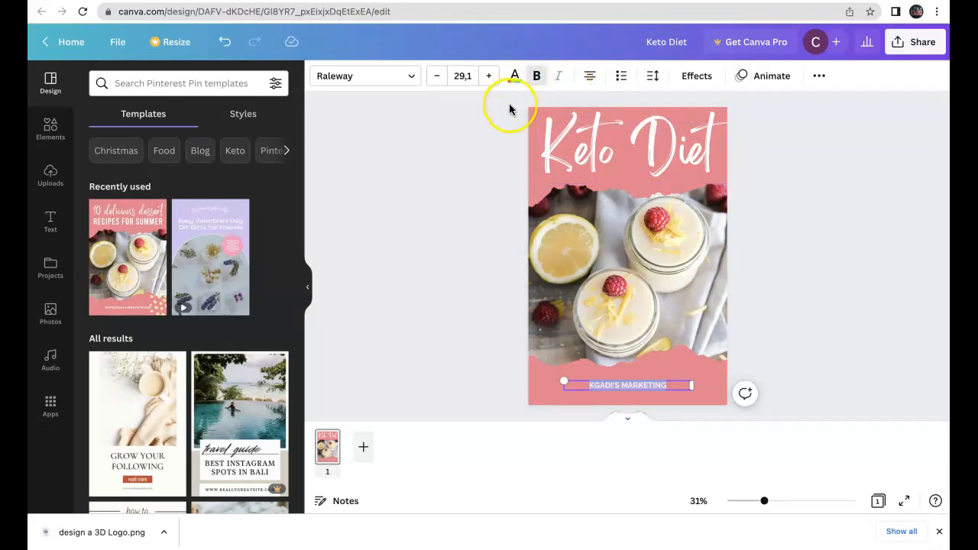
left_click(718, 393)
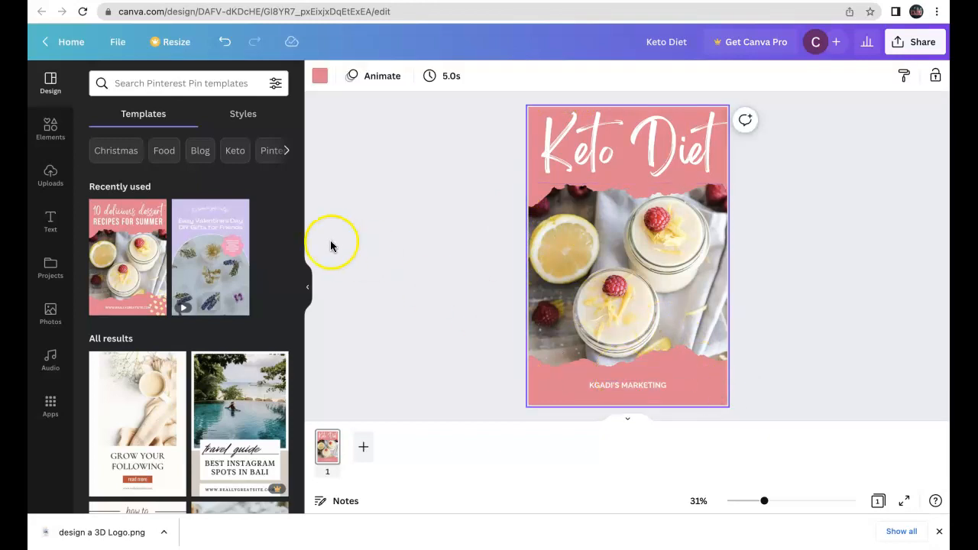
Place a square shape behind the "KGADI'S MARKETING" text, resized to a narrow banner and filled black.
left_click(52, 128)
left_click(126, 189)
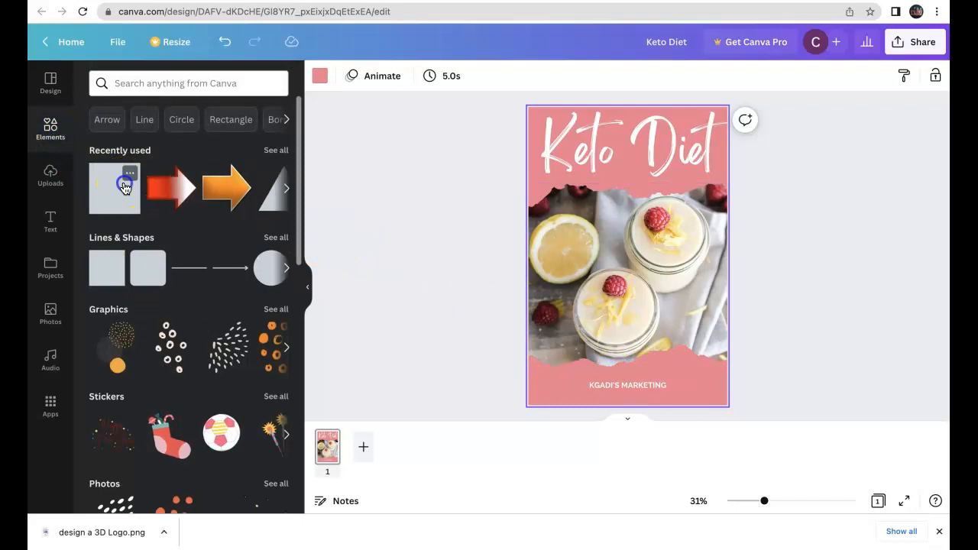
left_click(605, 244)
left_click_drag(619, 251, 681, 394)
left_click_drag(634, 411, 636, 397)
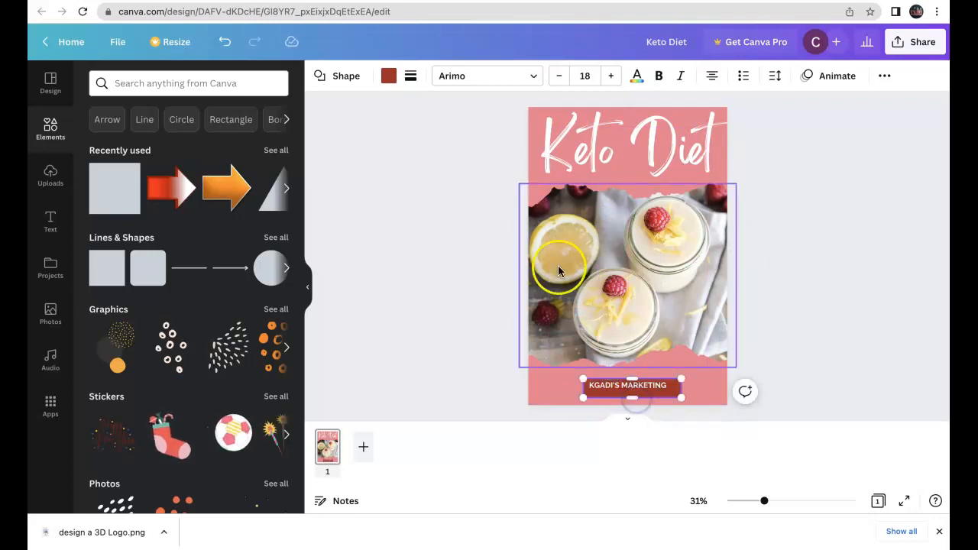
left_click(389, 76)
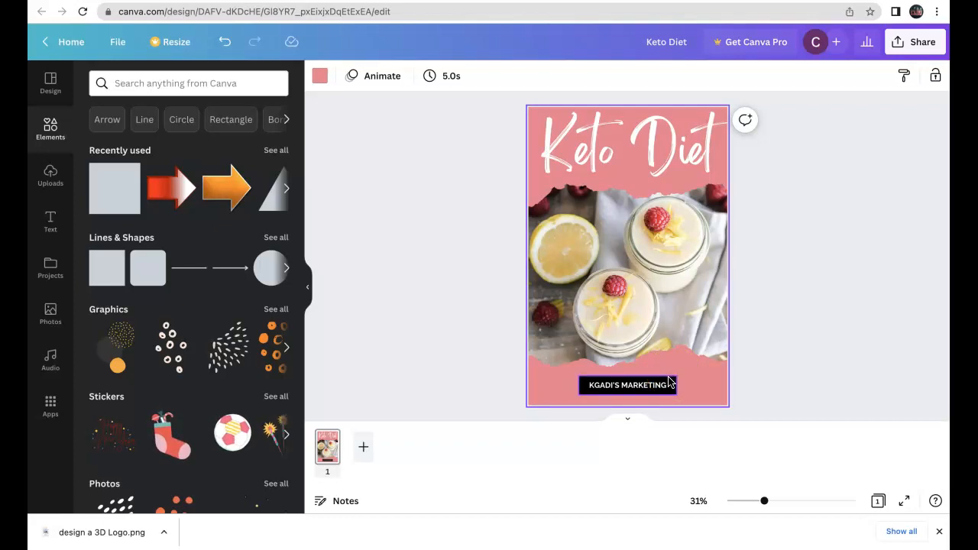
left_click(667, 353)
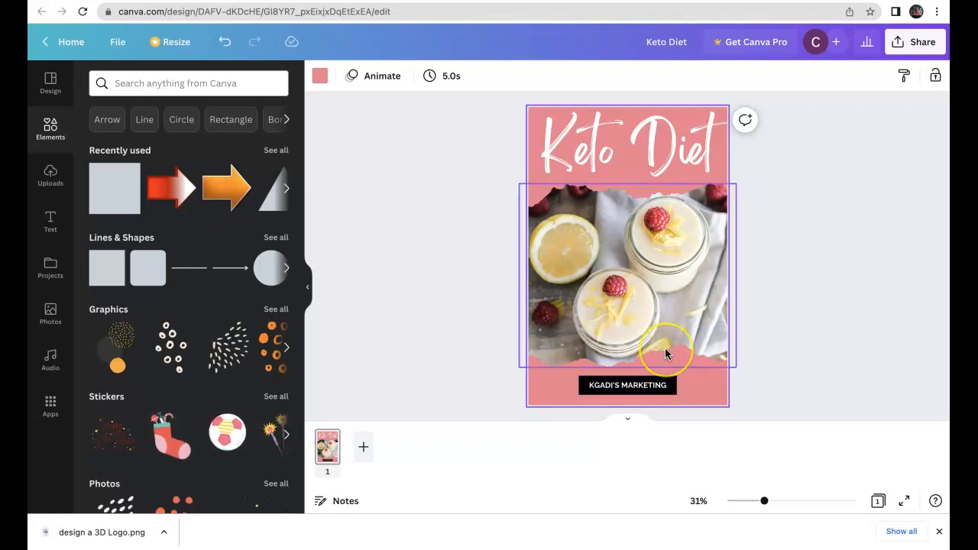
left_click(666, 354)
left_click(645, 197)
left_click(635, 187)
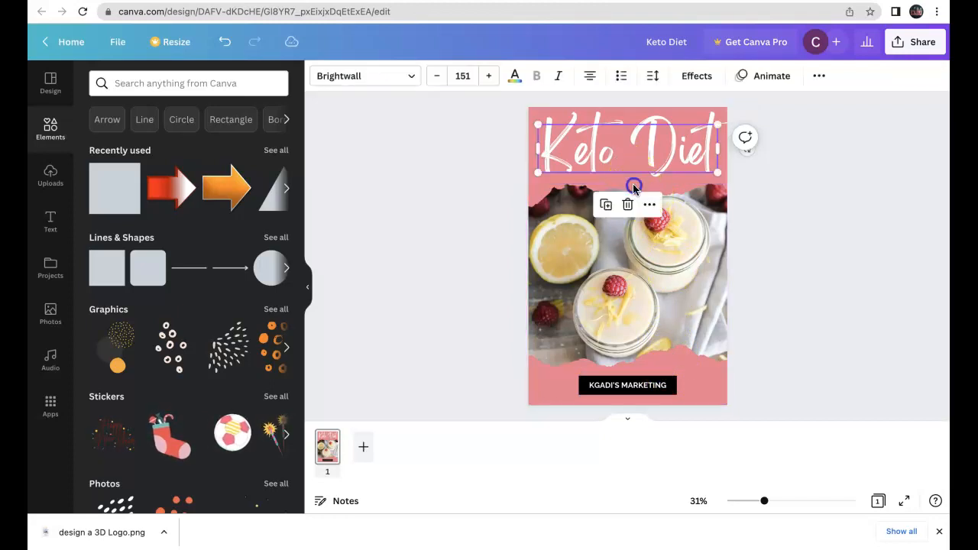
left_click(694, 345)
left_click(705, 388)
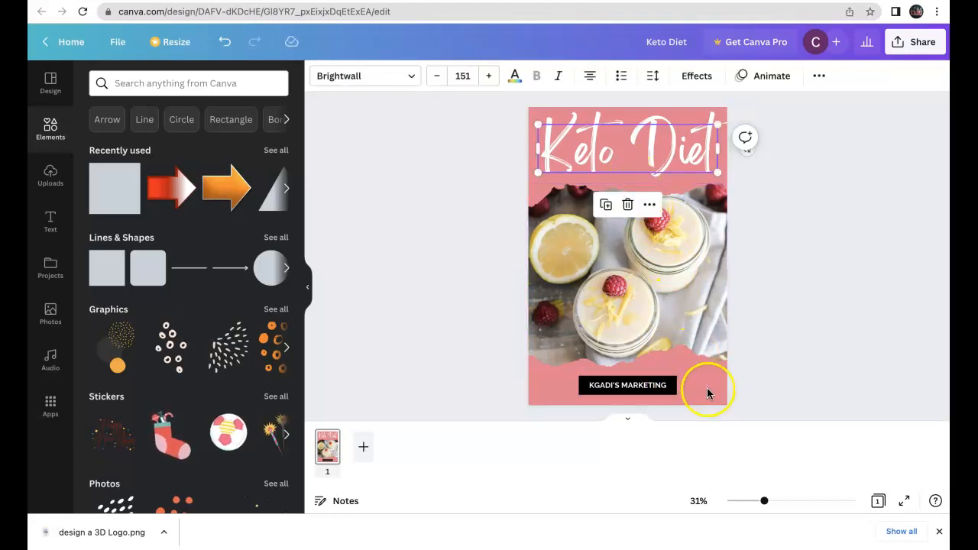
Try a light blue page background, and restore the pink document colour.
left_click(429, 169)
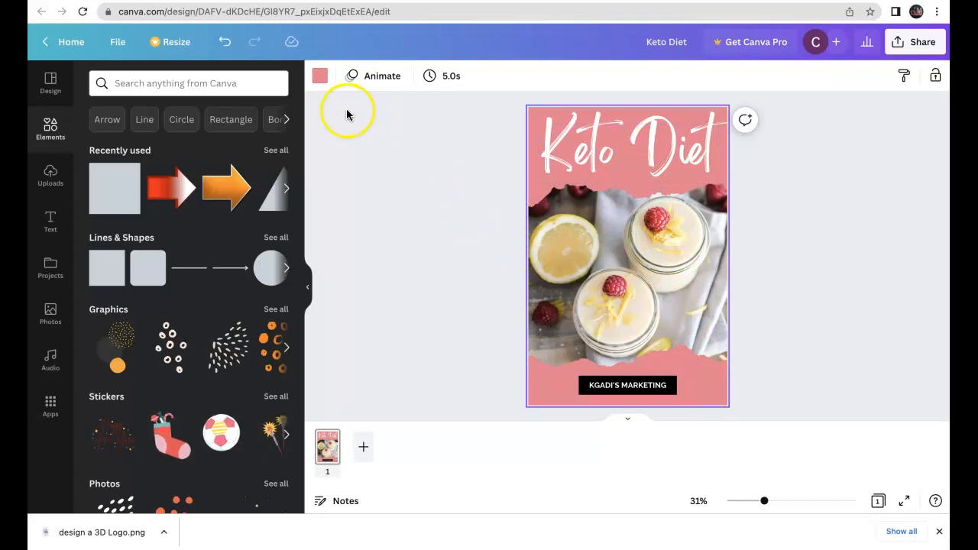
left_click(320, 76)
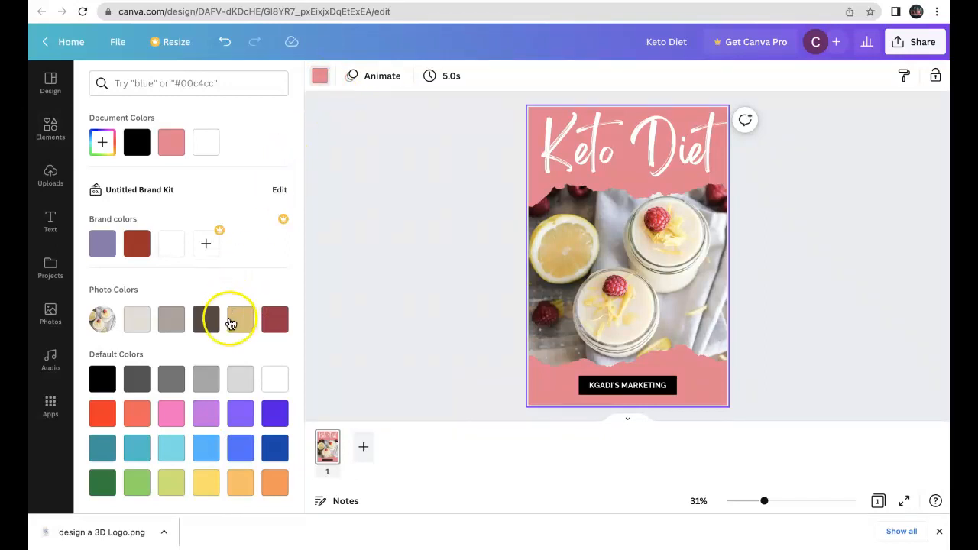
left_click(204, 455)
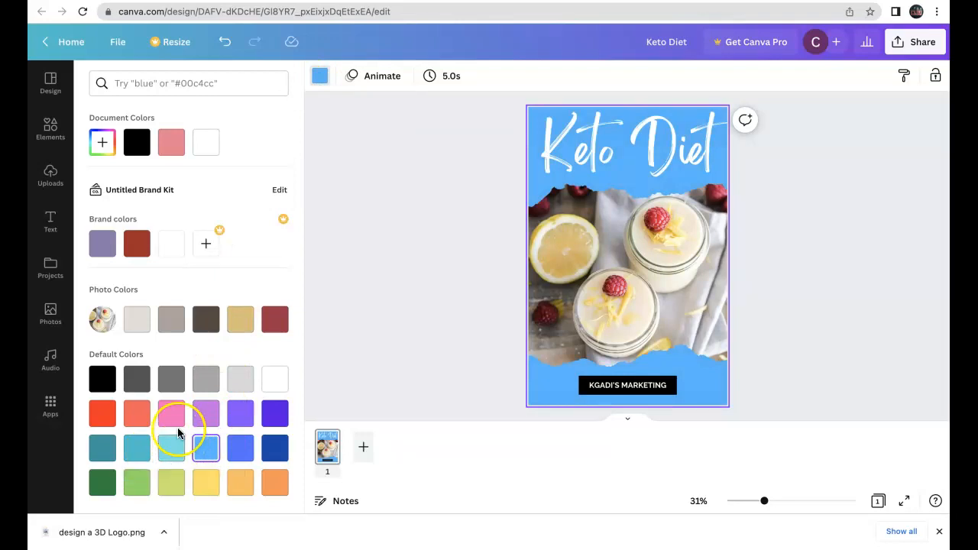
left_click(169, 145)
left_click(439, 245)
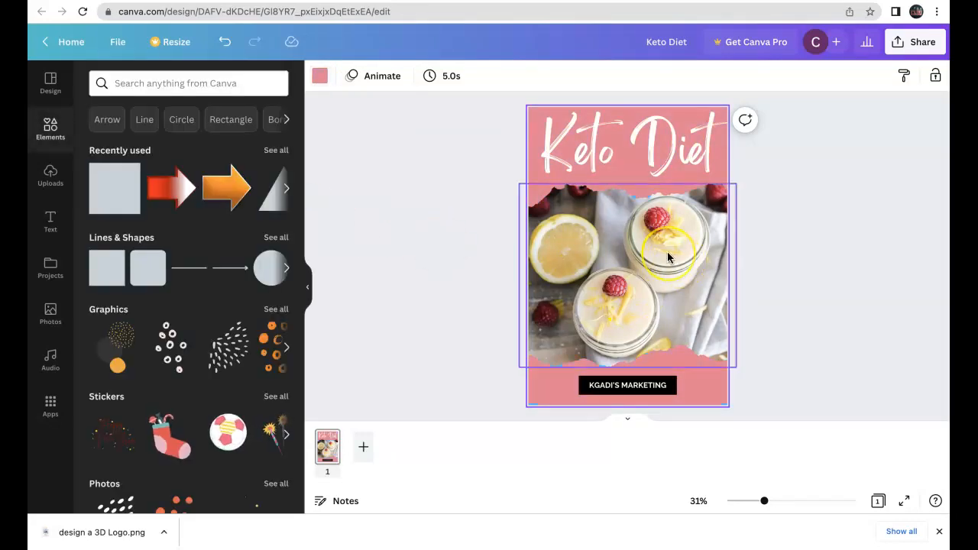
Search the photo library for "keto diet" and browse the images for a replacement of the dessert photo.
left_click(668, 254)
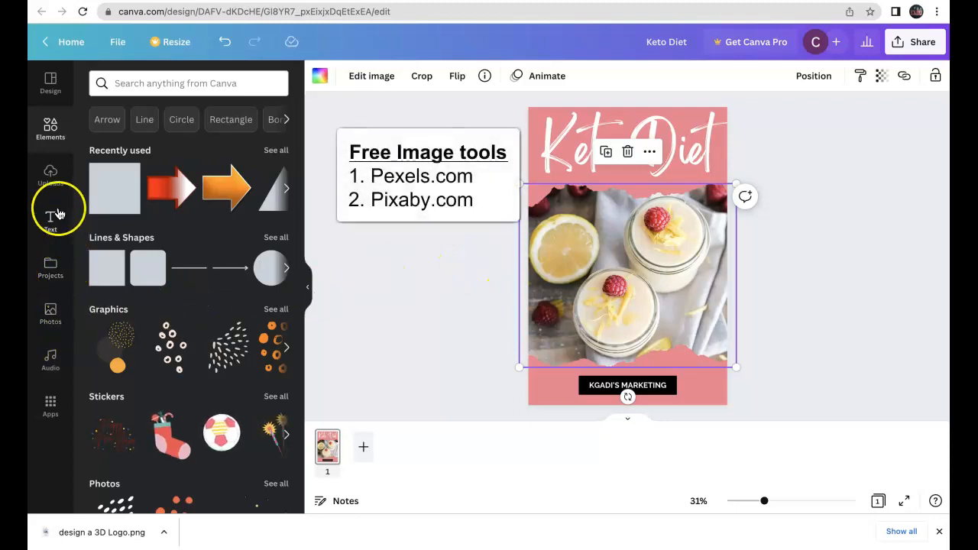
left_click(52, 316)
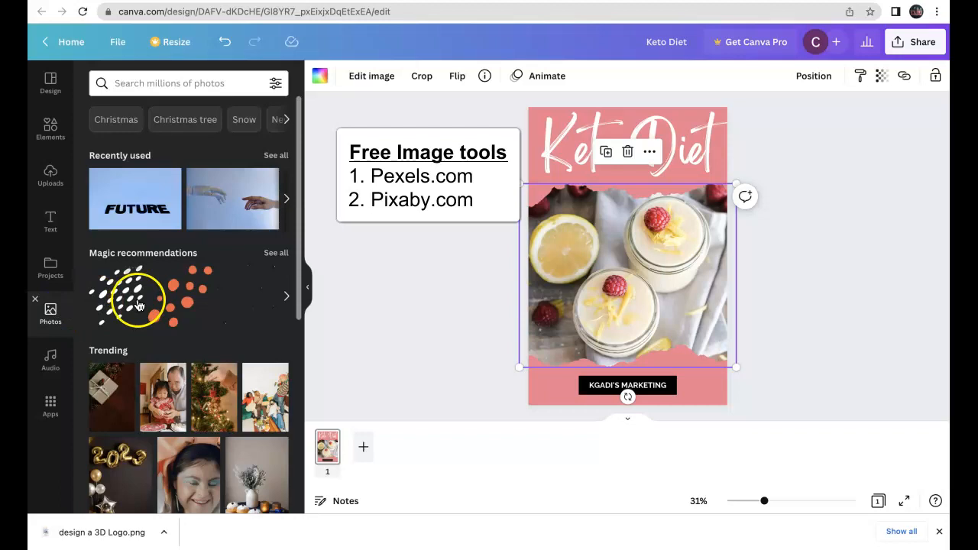
left_click(166, 85)
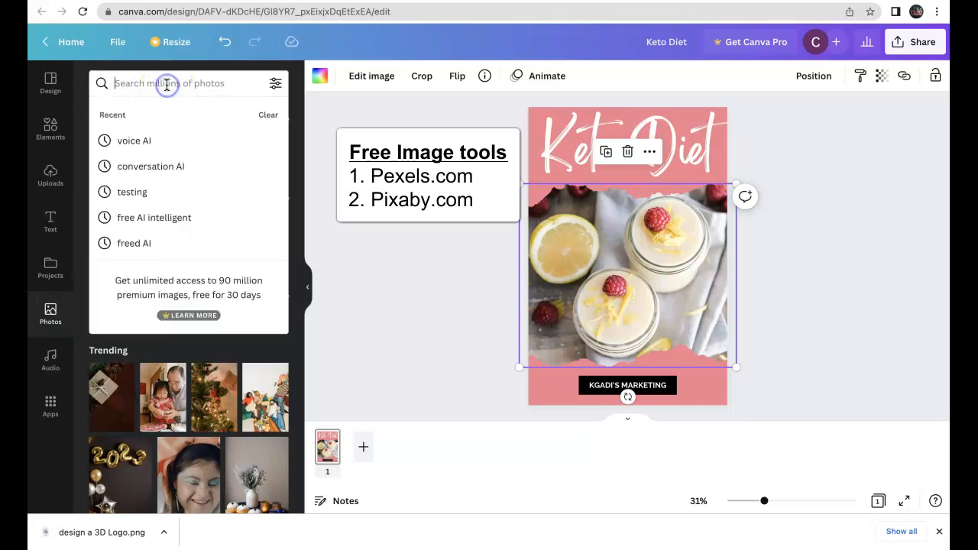
type("keto diet")
key("Return")
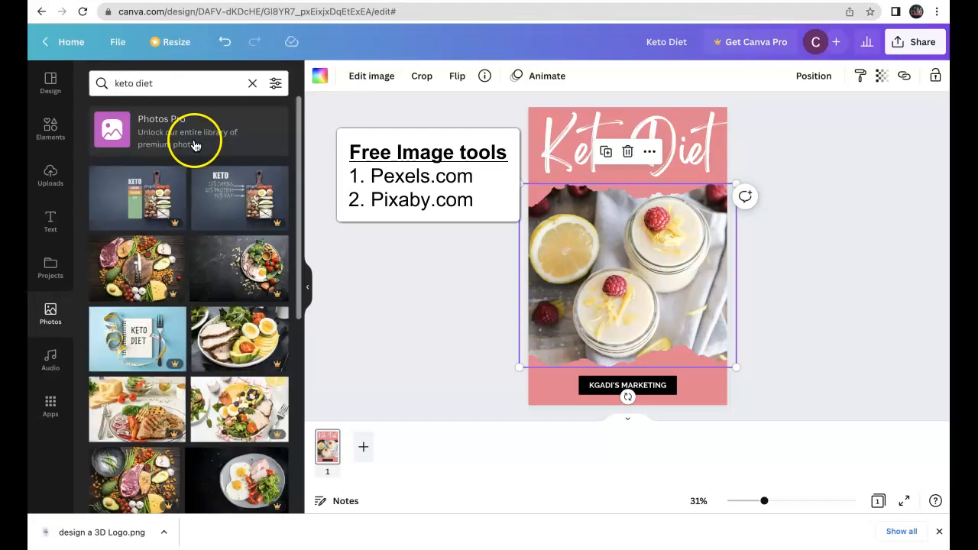
left_click_drag(299, 295, 309, 378)
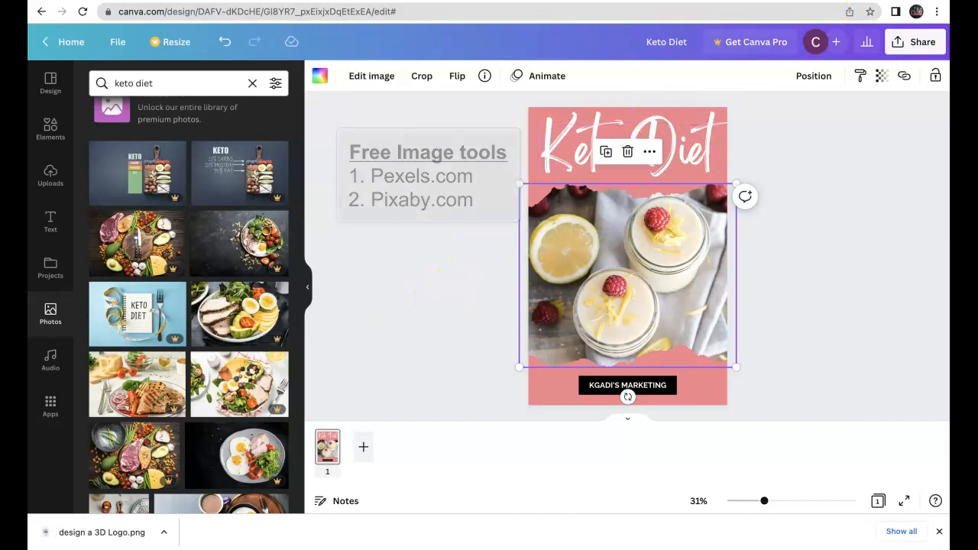
Switch to pexels.com and search its free photos for "keto diet".
left_click(808, 1)
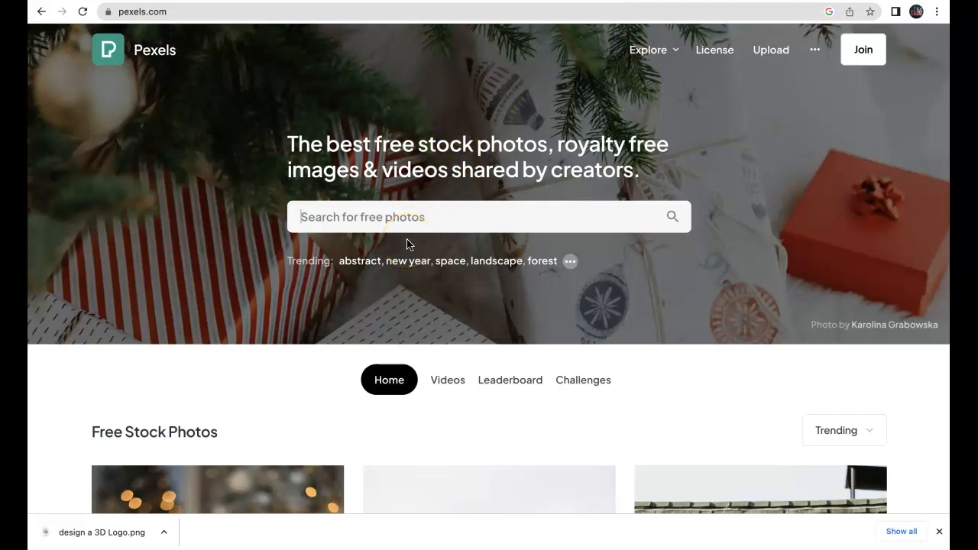
left_click(409, 219)
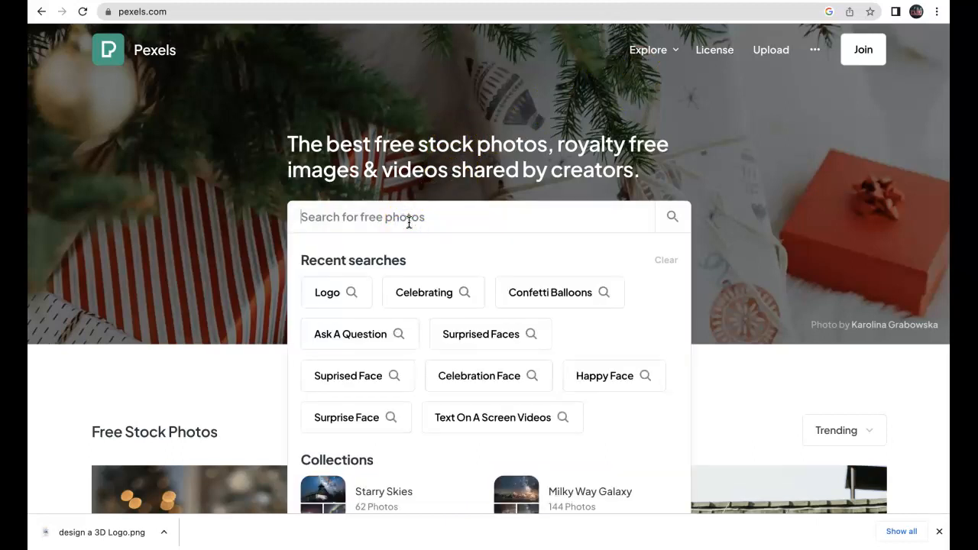
type("keti")
key("BackSpace")
type("o")
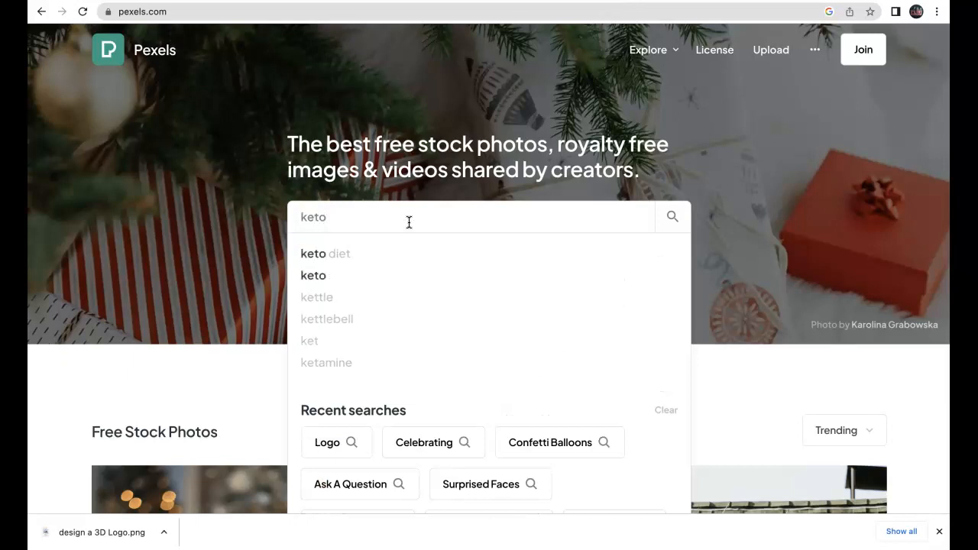
left_click(350, 255)
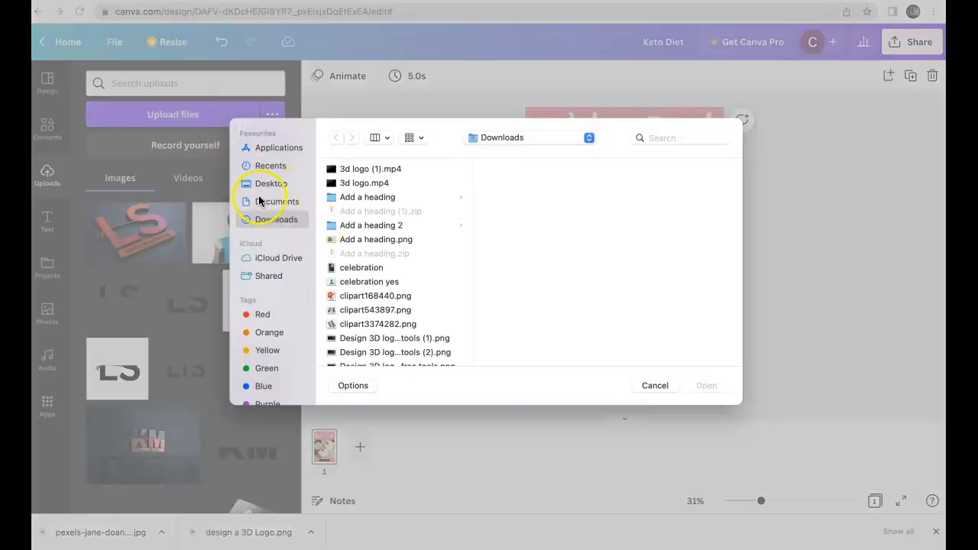
Upload the recently downloaded Pexels fruit bowl JPG from the computer to the design's image uploads.
left_click(265, 166)
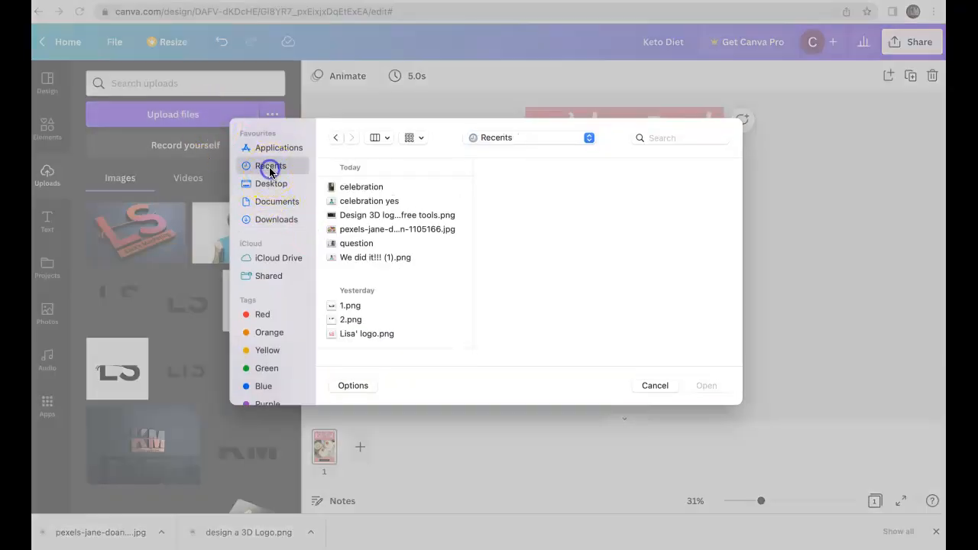
left_click(400, 231)
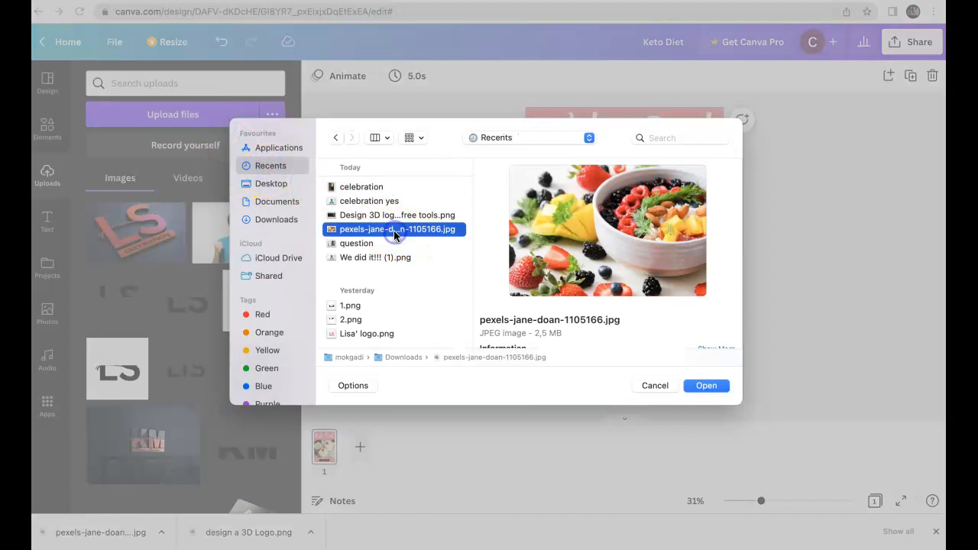
left_click(706, 386)
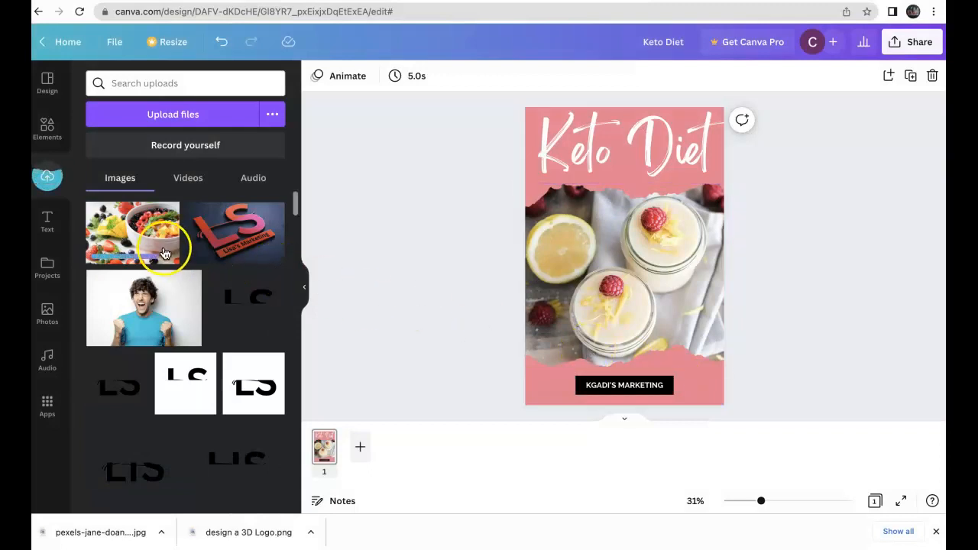
Replace the dessert photo in the torn-edge frame with the uploaded fruit bowl image, enlarged to fill the frame.
left_click(648, 272)
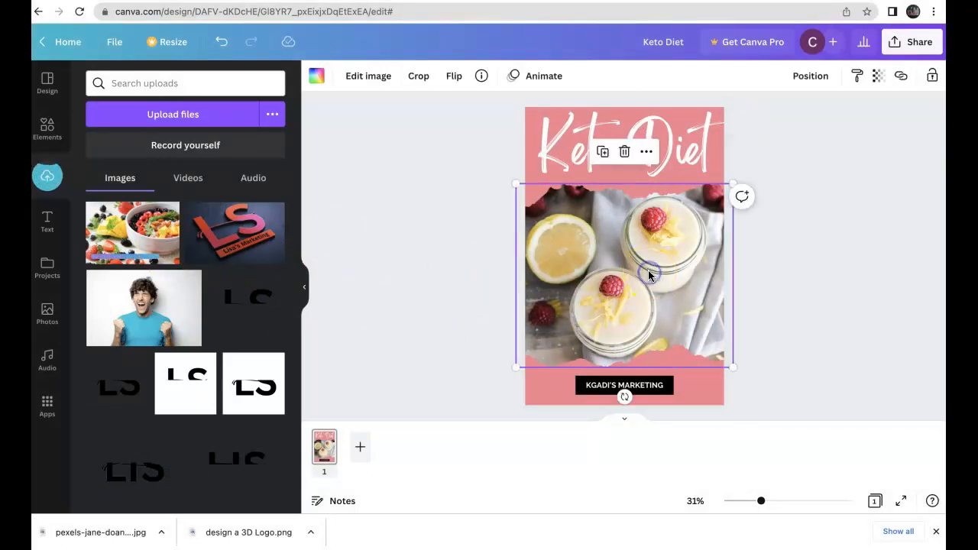
key("Delete")
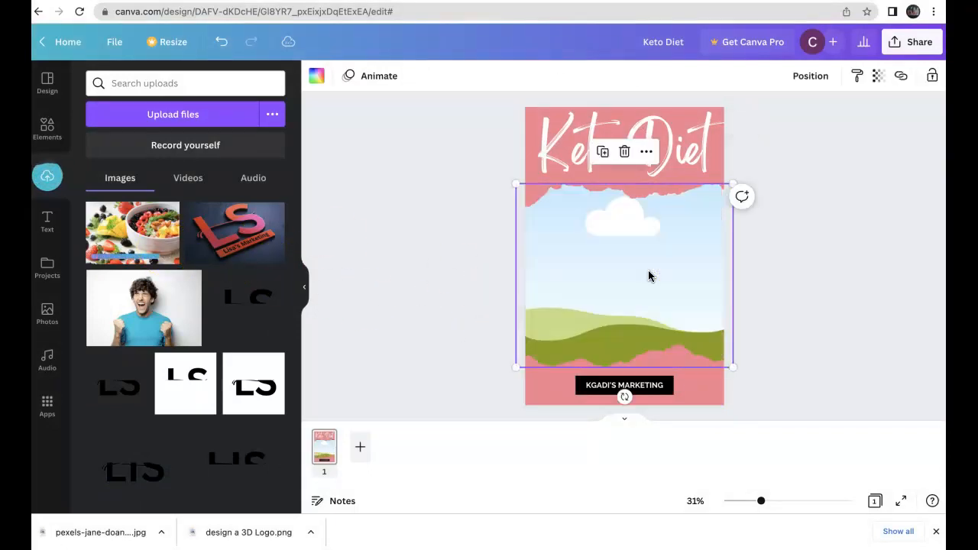
left_click(142, 240)
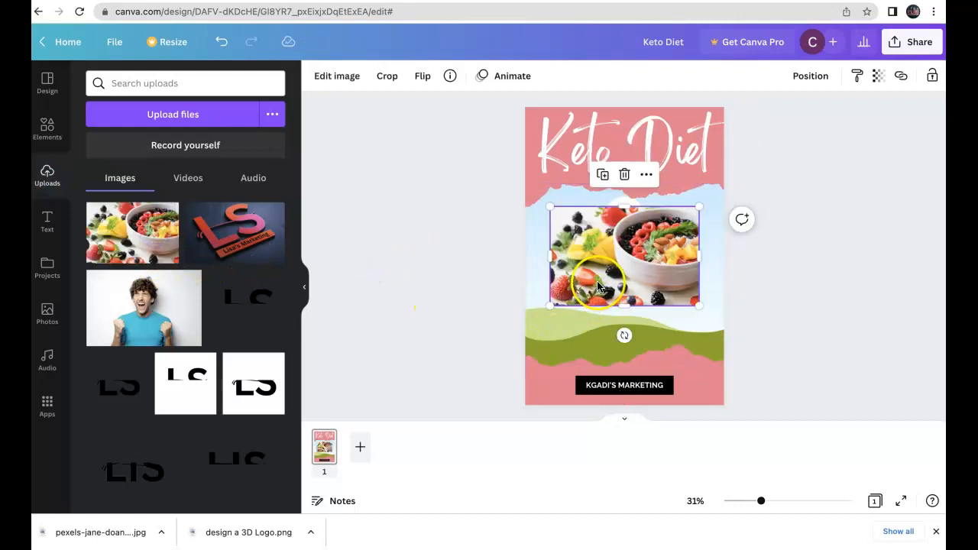
left_click_drag(696, 305, 701, 340)
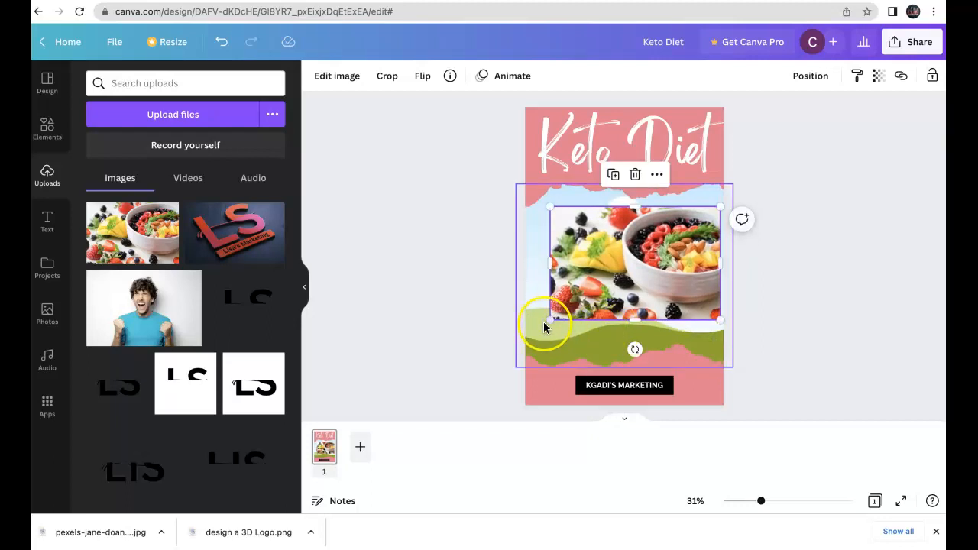
left_click_drag(549, 322, 531, 348)
left_click_drag(624, 334, 621, 368)
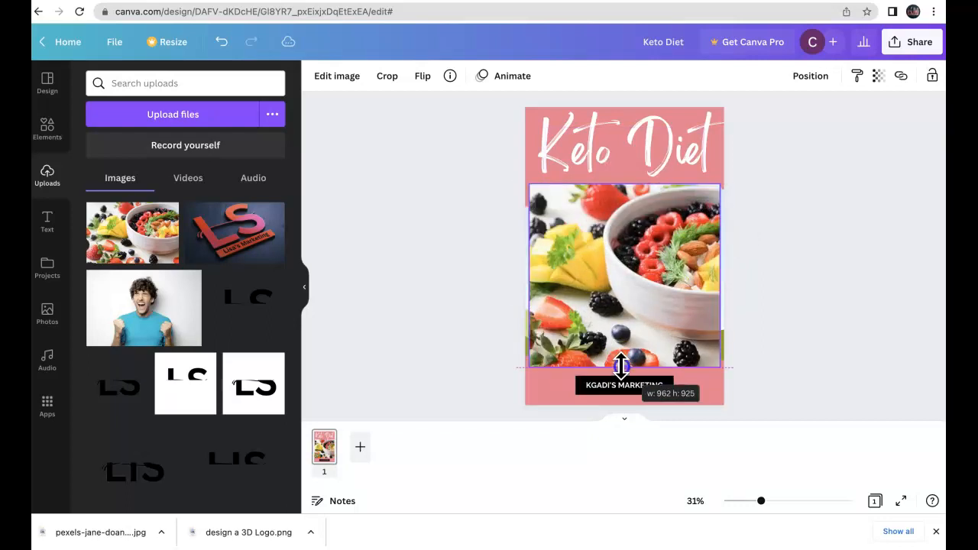
left_click(769, 288)
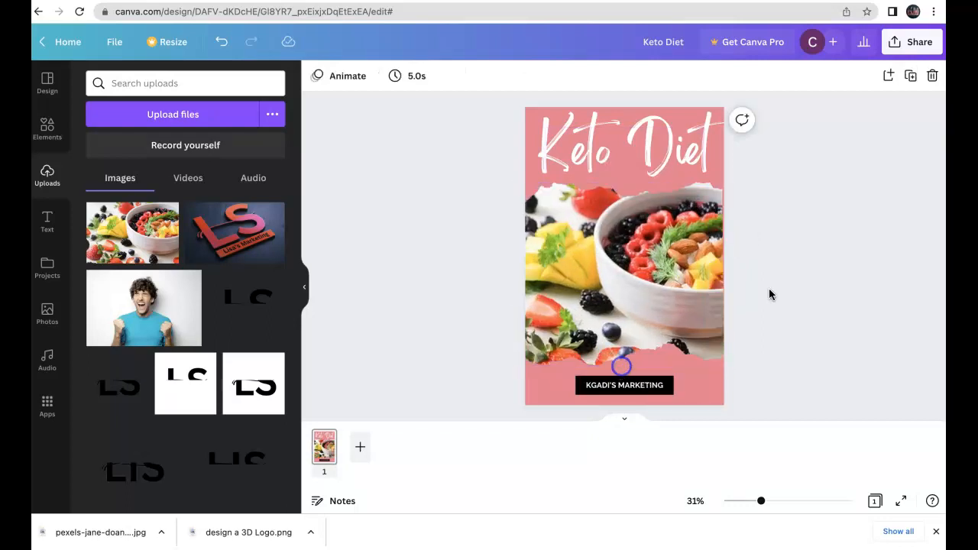